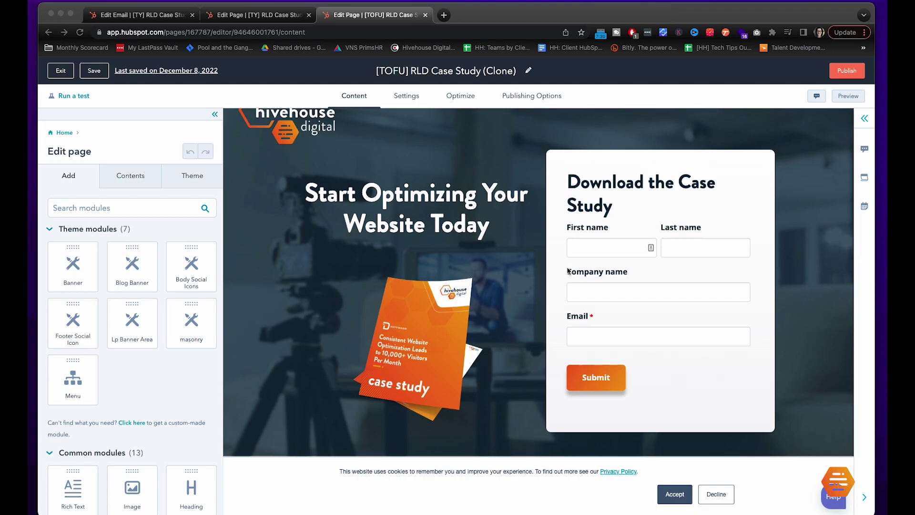
pyautogui.click(242, 18)
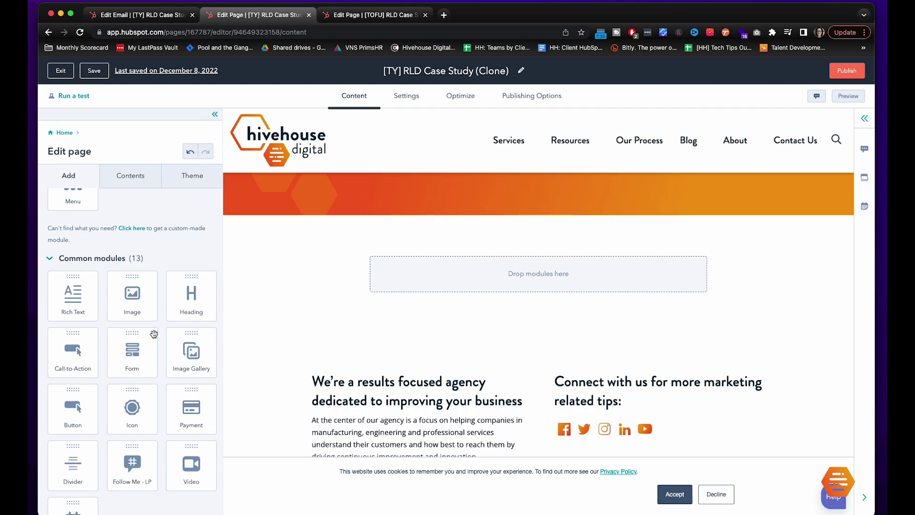
pyautogui.scroll(5, 129, 289)
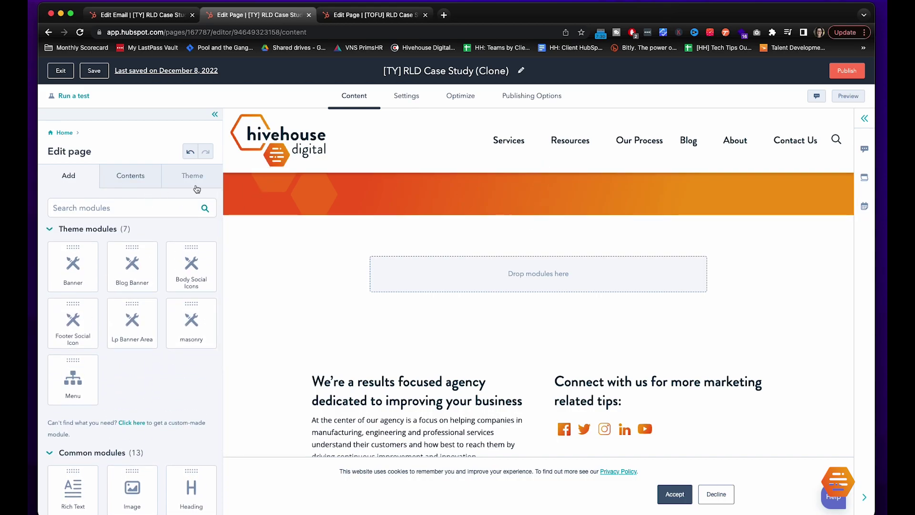
pyautogui.scroll(-5, 159, 323)
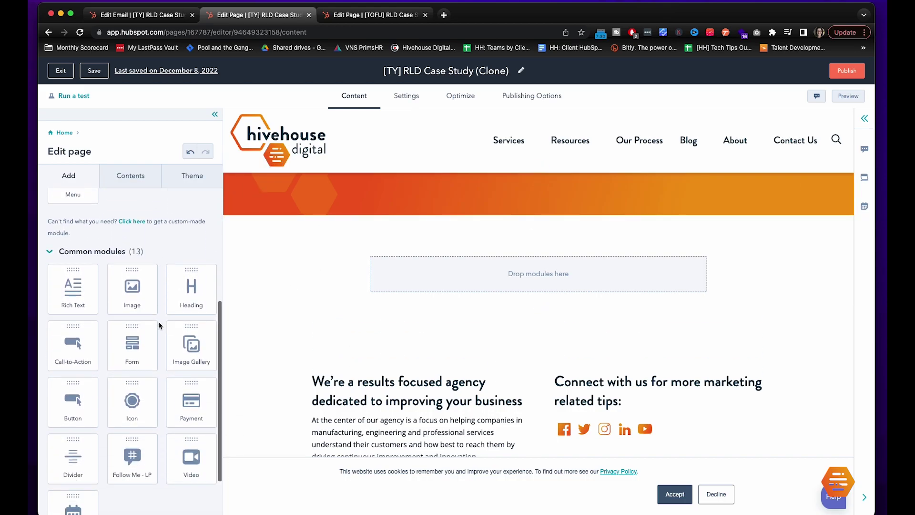
# Add a Rich Text block with the centred heading 'Start Learning How to Grow Your Website Traffic'.
pyautogui.moveTo(76, 292); pyautogui.dragTo(523, 290)
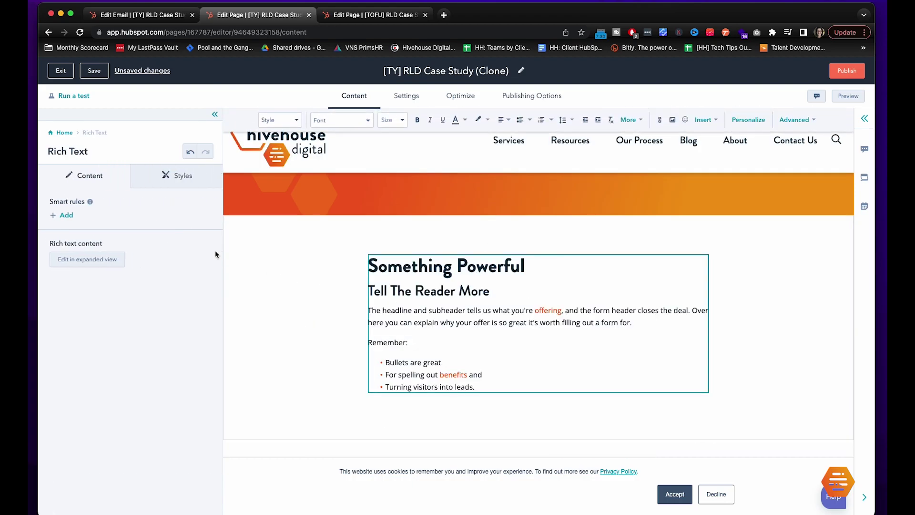
pyautogui.click(101, 260)
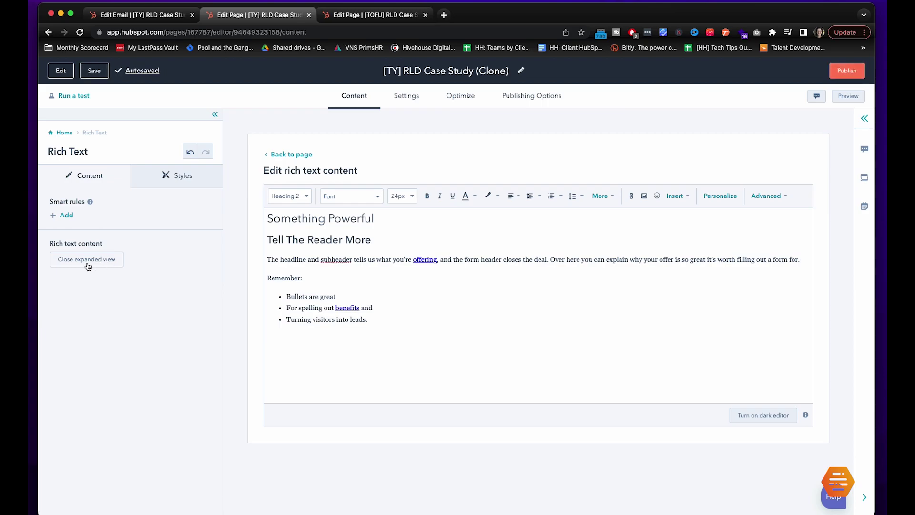
pyautogui.click(88, 265)
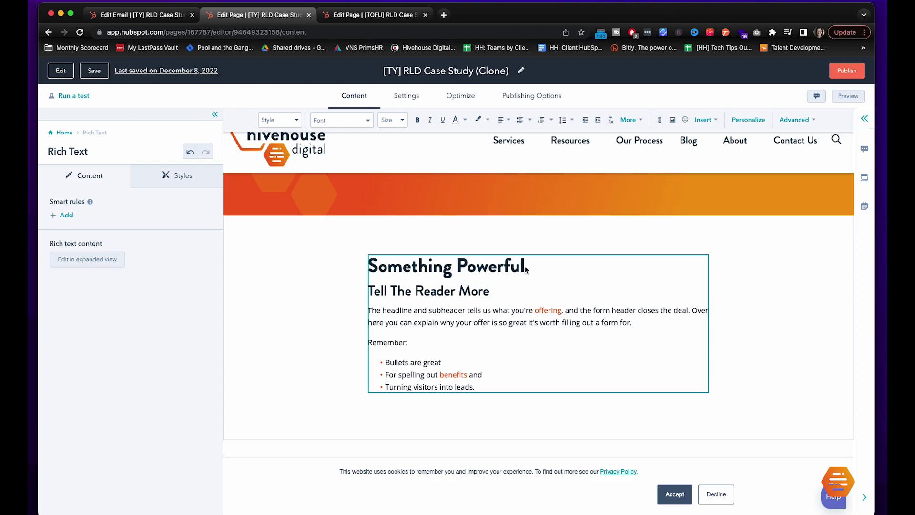
pyautogui.write('asd')
pyautogui.moveTo(523, 266); pyautogui.dragTo(346, 261)
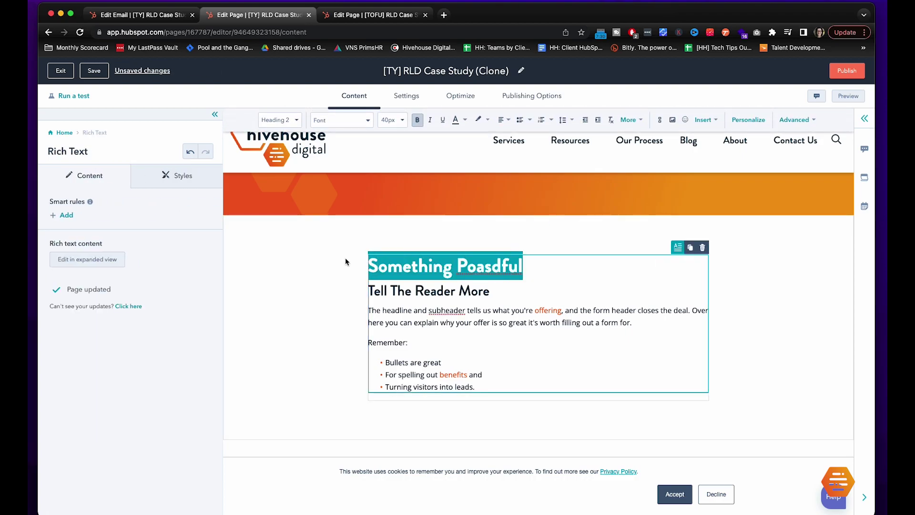
pyautogui.write('Start Learning HOw')
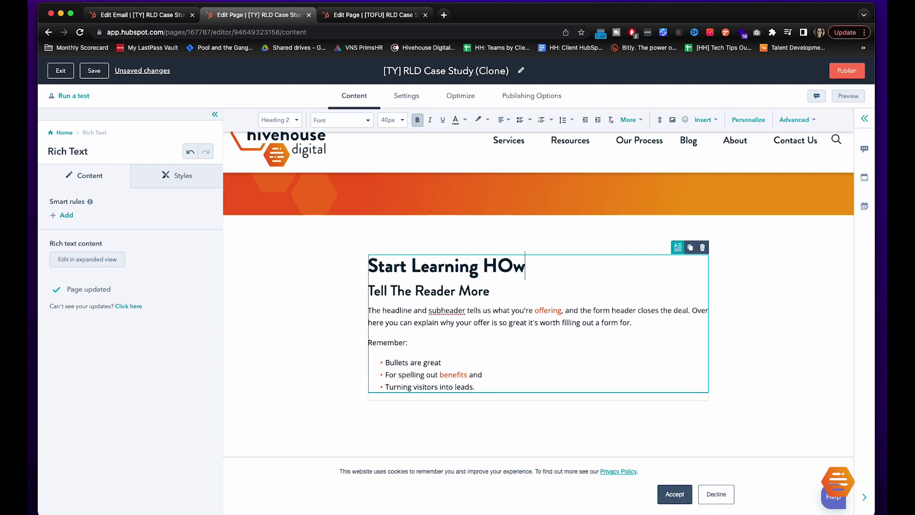
pyautogui.press('BackSpace')
pyautogui.press('BackSpace')
pyautogui.write('ow to Grow Your Website Traffic')
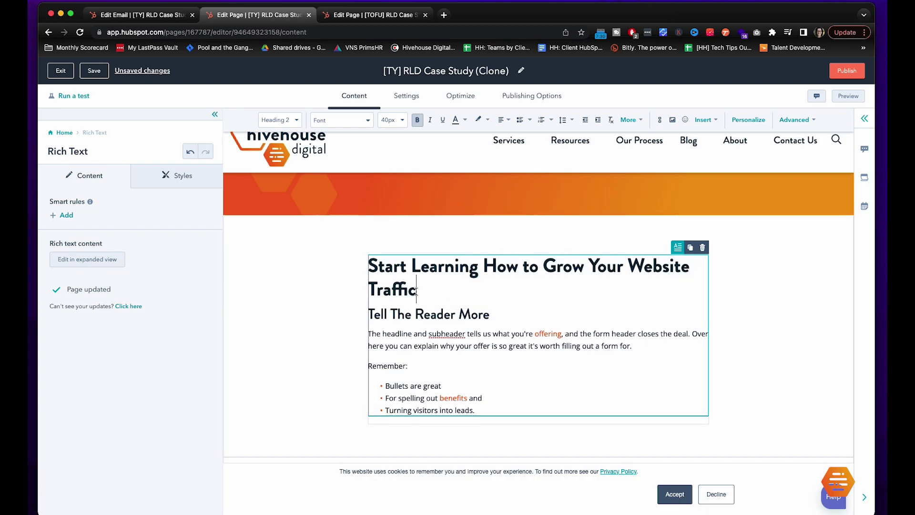
pyautogui.tripleClick(416, 292)
pyautogui.click(507, 120)
pyautogui.click(500, 154)
# Replace the body with the case-study sentence, putting 'Website Optimization Case Study' in bold italics.
pyautogui.moveTo(476, 411); pyautogui.dragTo(368, 313)
pyautogui.press('BackSpace')
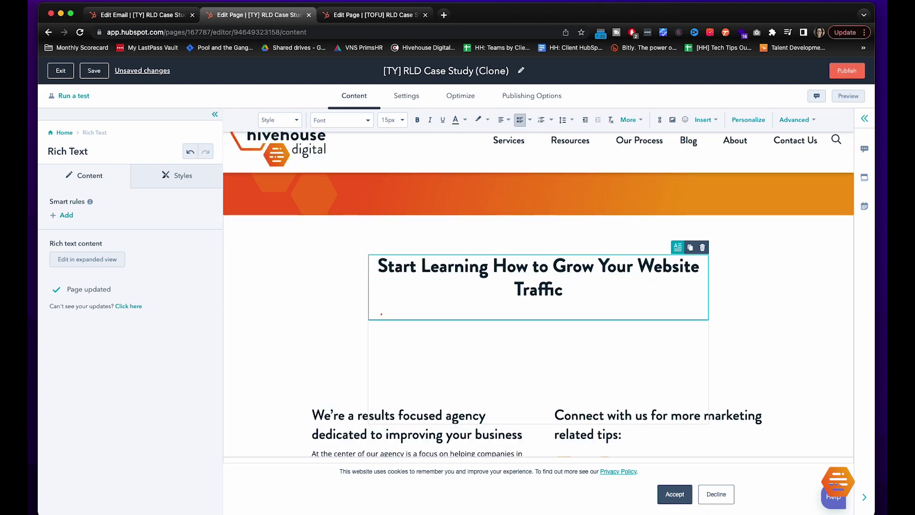
pyautogui.press('BackSpace')
pyautogui.write('Click the link below or c')
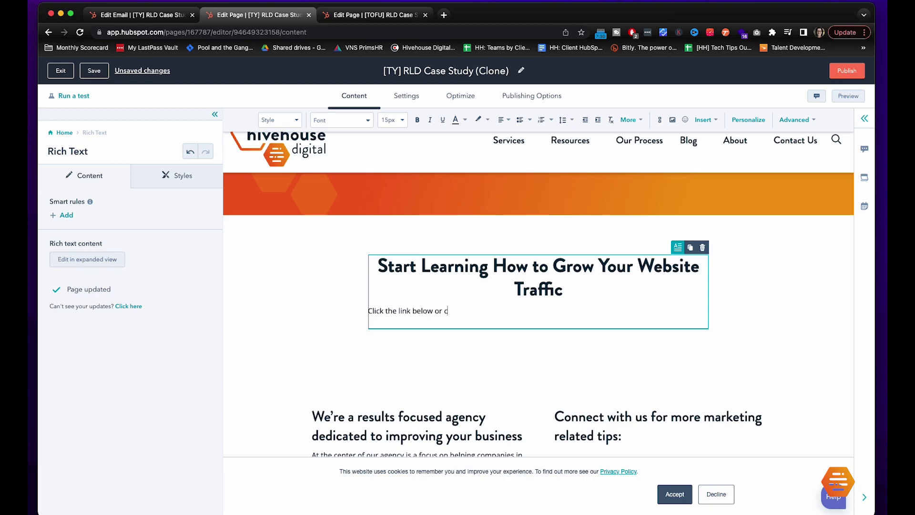
pyautogui.write('heck your inbox for your copy of the')
pyautogui.hotkey('ctrl', 'b')
pyautogui.hotkey('ctrl', 'i')
pyautogui.write('Website')
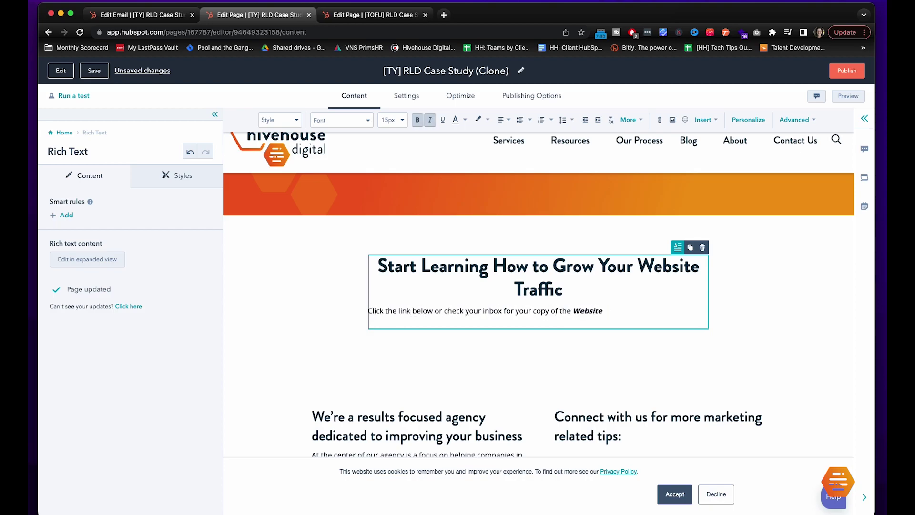
pyautogui.write(' Optimization Case Study')
pyautogui.hotkey('ctrl', 'b')
pyautogui.hotkey('ctrl', 'i')
pyautogui.write('to start building your t')
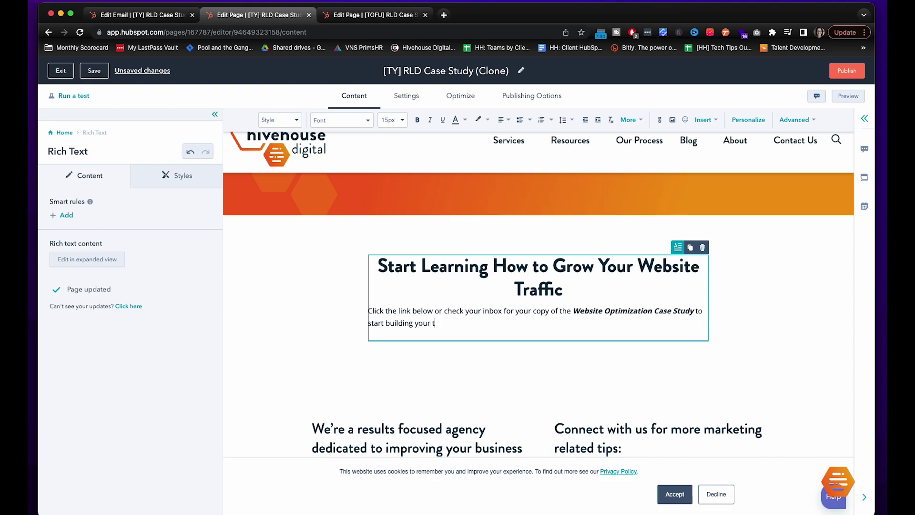
pyautogui.write('raffic.')
pyautogui.tripleClick(633, 323)
# Centre the paragraph and colour 'Website Optimization Case Study' orange.
pyautogui.click(503, 120)
pyautogui.click(510, 159)
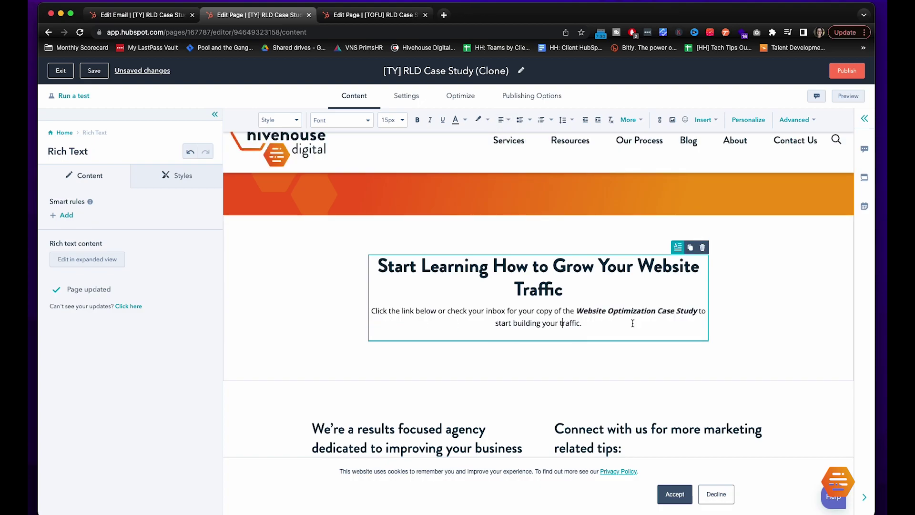
pyautogui.moveTo(697, 311); pyautogui.dragTo(577, 311)
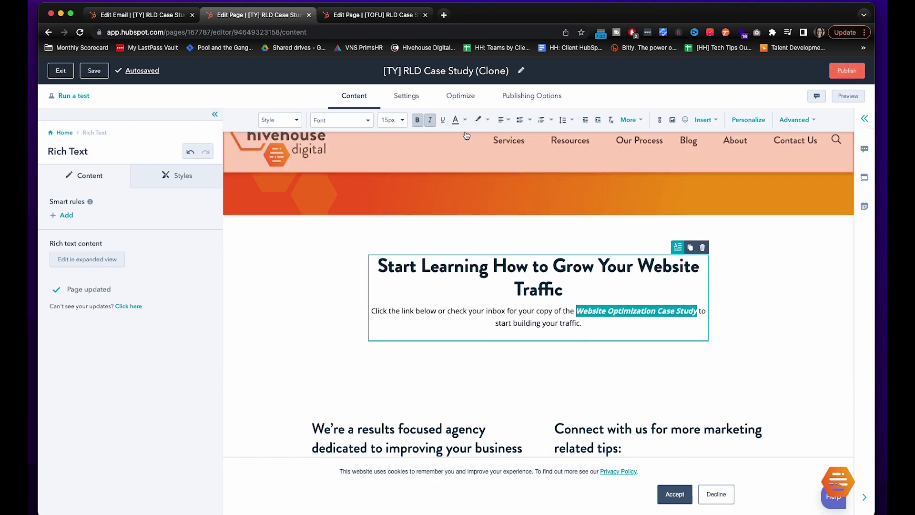
pyautogui.click(457, 120)
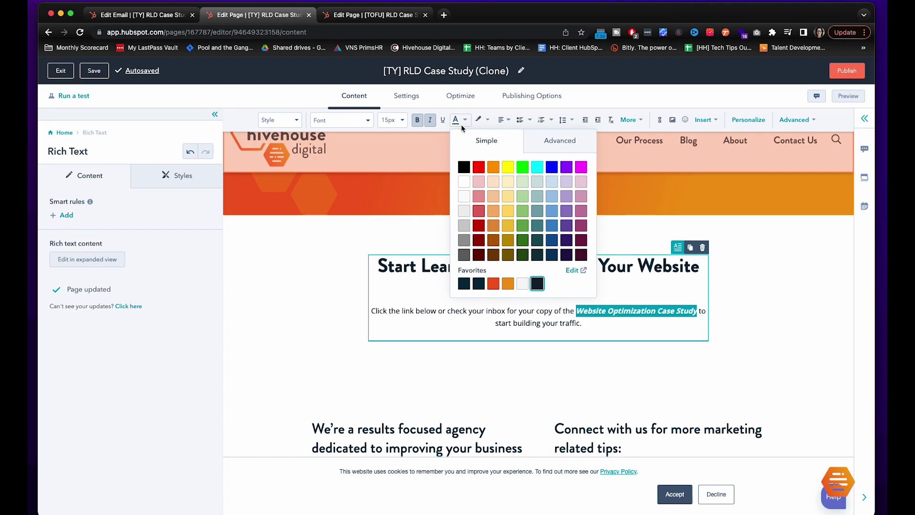
pyautogui.click(496, 284)
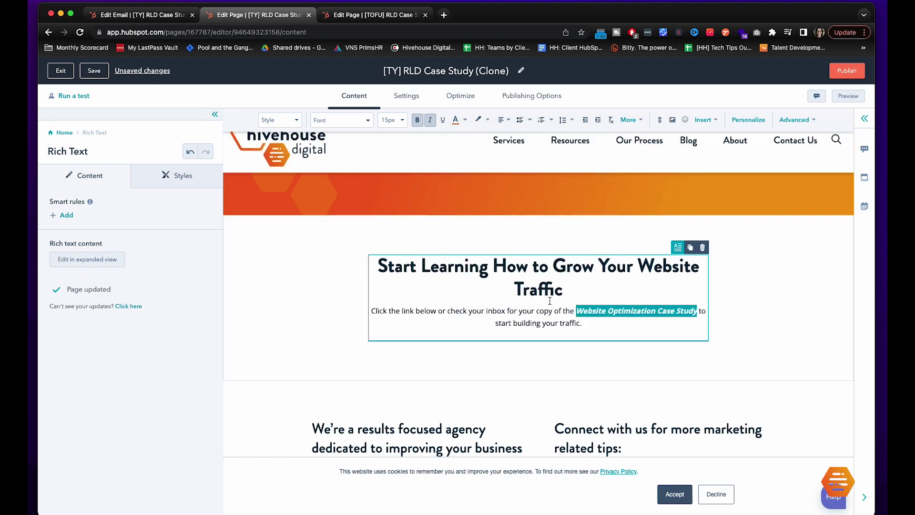
pyautogui.click(579, 323)
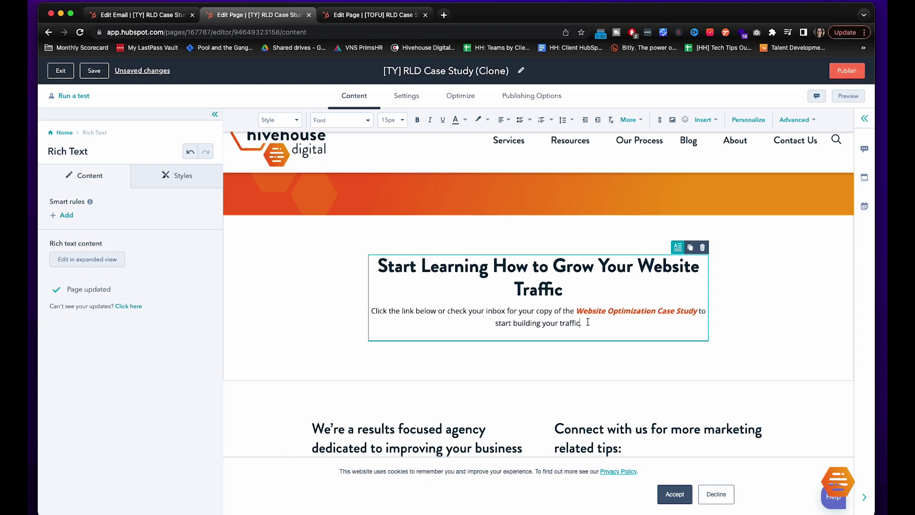
# Link 'Website Optimization Case Study' to the file HH-CaseStudy-RLD.pdf, opening in a new window.
pyautogui.moveTo(576, 311); pyautogui.dragTo(698, 309)
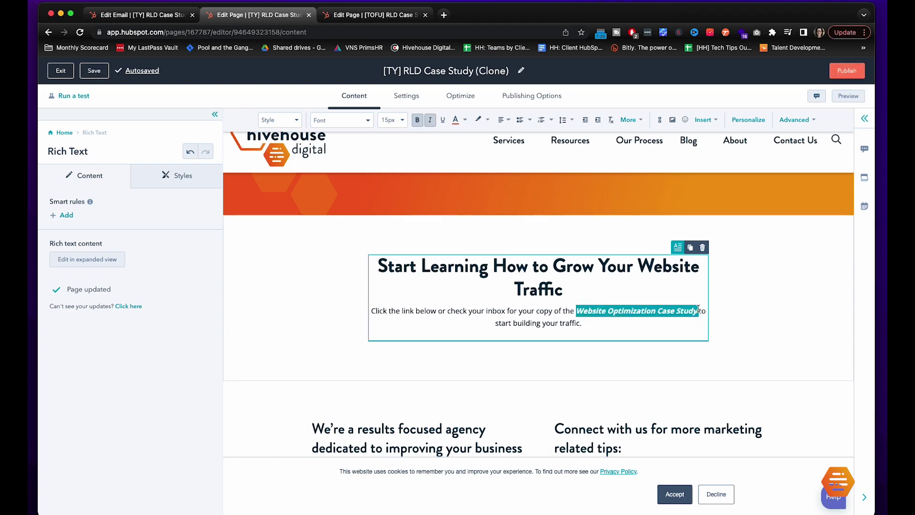
pyautogui.click(660, 122)
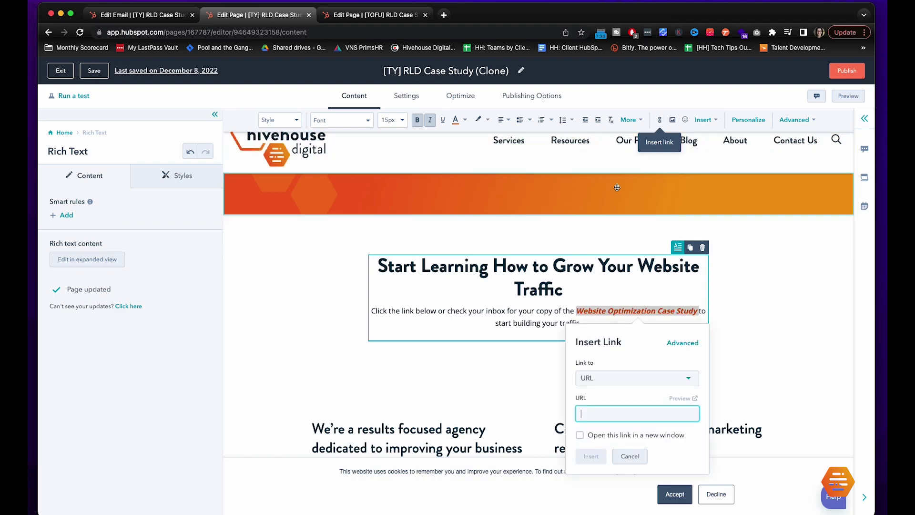
pyautogui.click(598, 377)
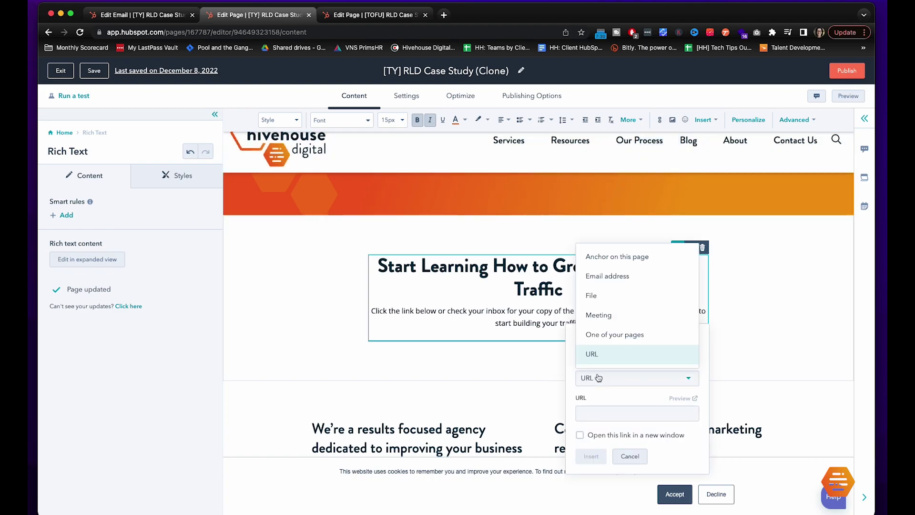
pyautogui.click(593, 296)
pyautogui.click(598, 413)
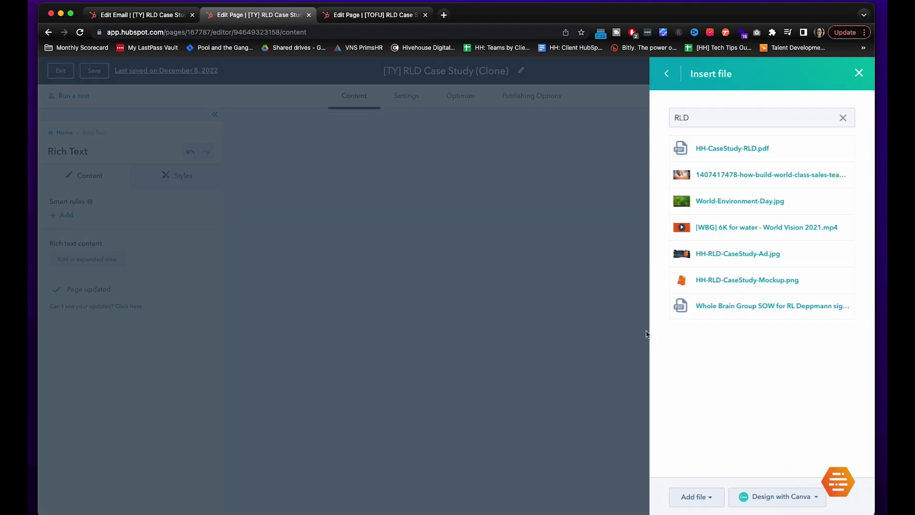
pyautogui.click(732, 149)
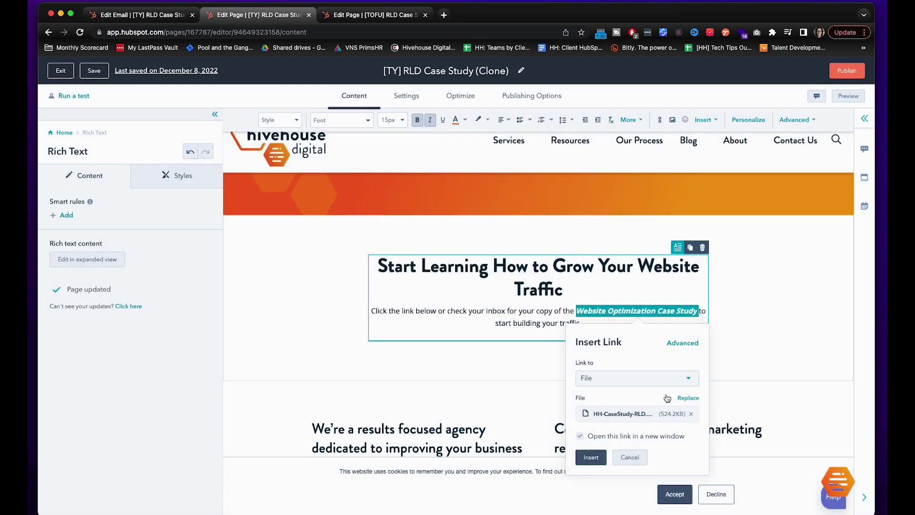
pyautogui.click(591, 456)
# Add an Image block below the text showing the orange case-study mockup.
pyautogui.click(489, 353)
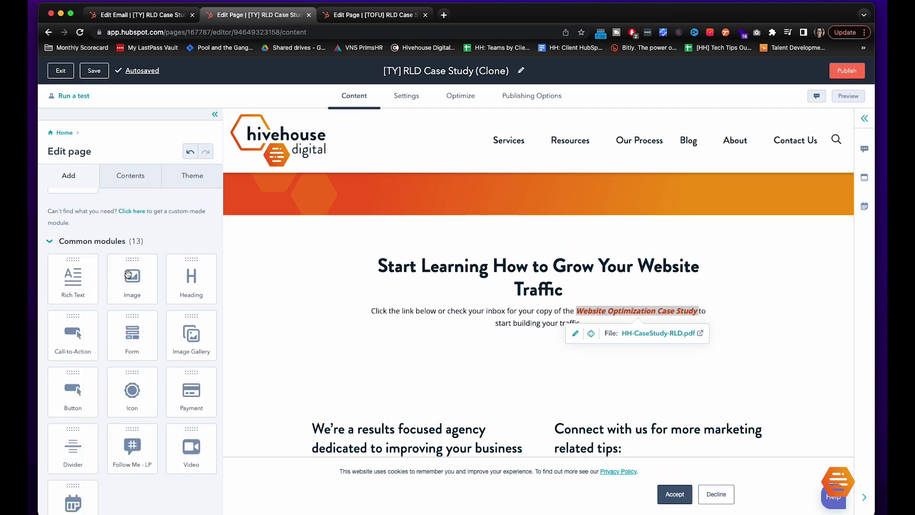
pyautogui.moveTo(134, 282); pyautogui.dragTo(537, 382)
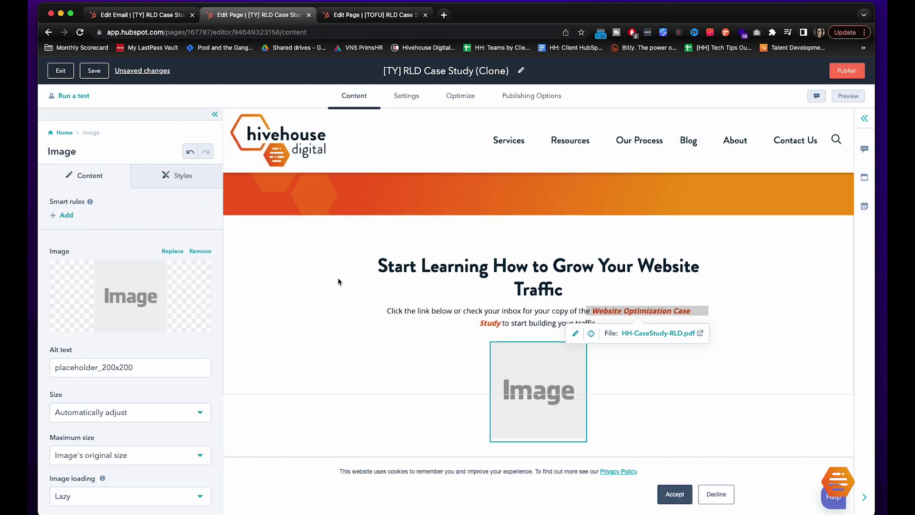
pyautogui.click(173, 251)
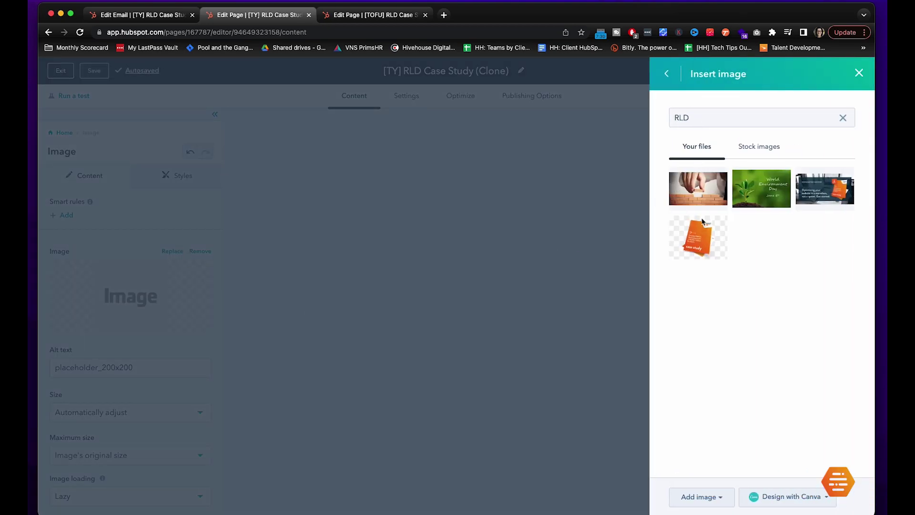
pyautogui.click(699, 234)
pyautogui.scroll(-3, 427, 352)
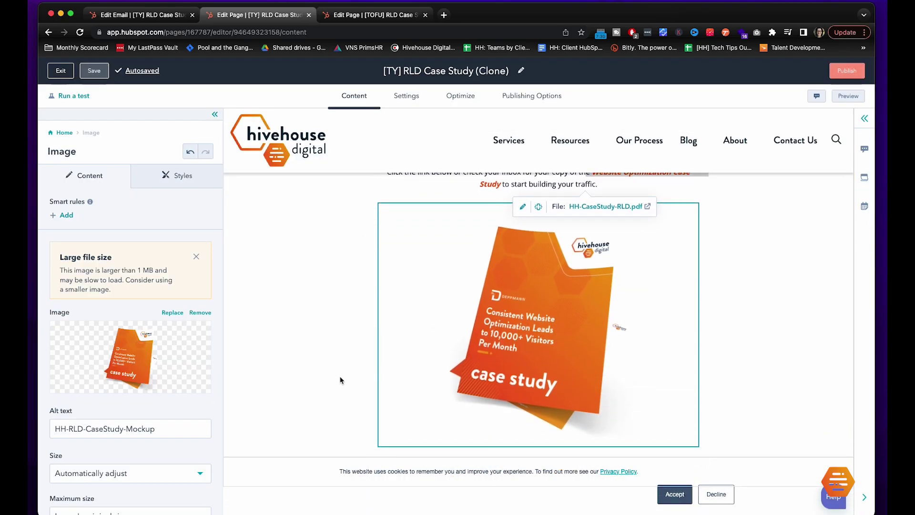
pyautogui.scroll(-4, 130, 363)
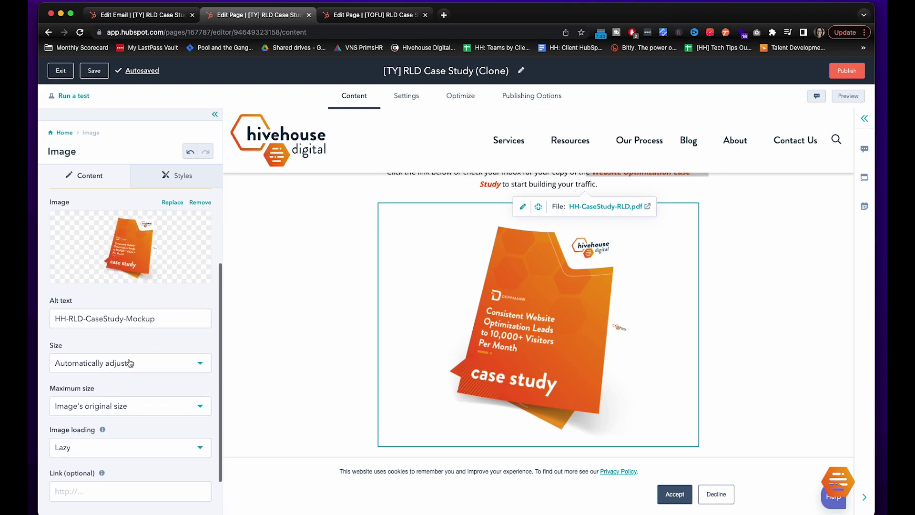
# Set the mockup image's maximum size to Custom with width 300 (300×225).
pyautogui.click(148, 365)
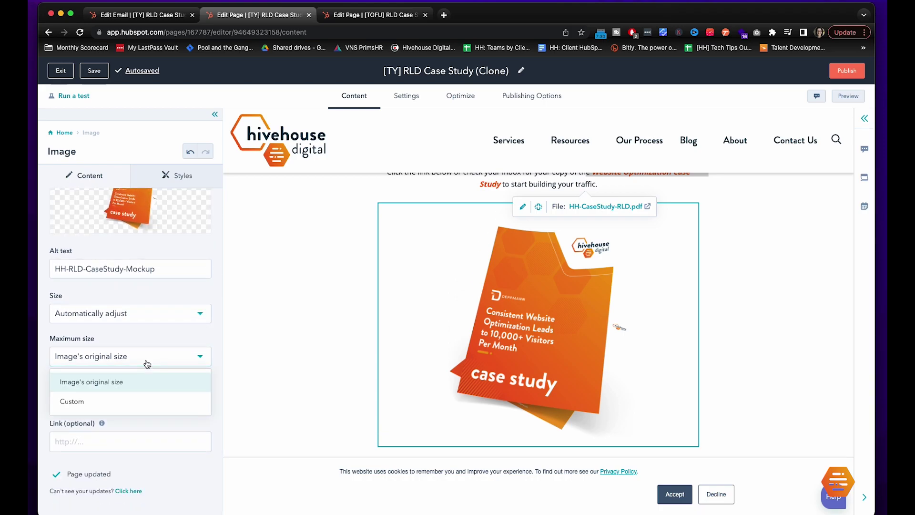
pyautogui.click(88, 400)
pyautogui.moveTo(83, 400); pyautogui.dragTo(48, 400)
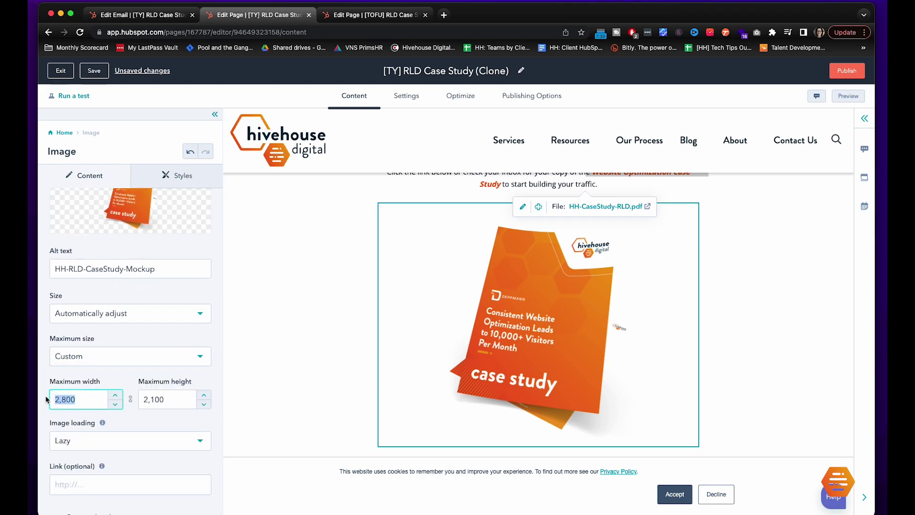
pyautogui.write('400')
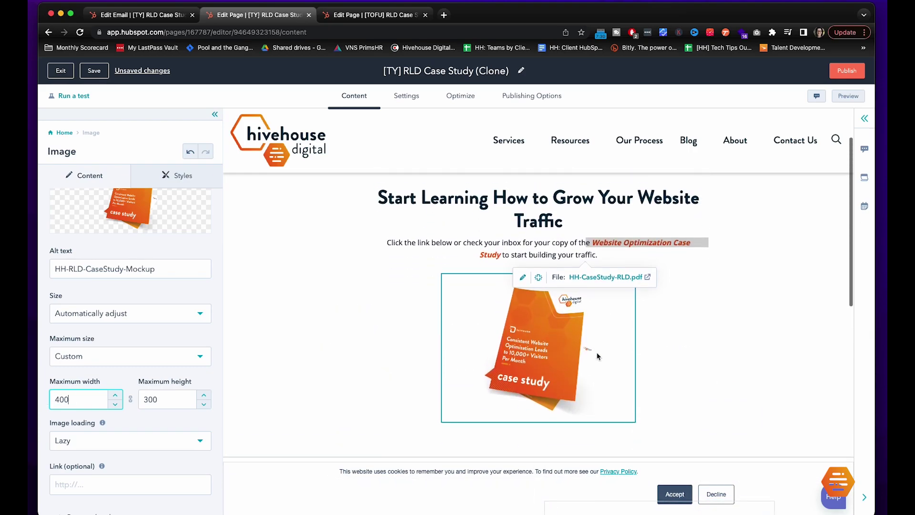
pyautogui.doubleClick(73, 400)
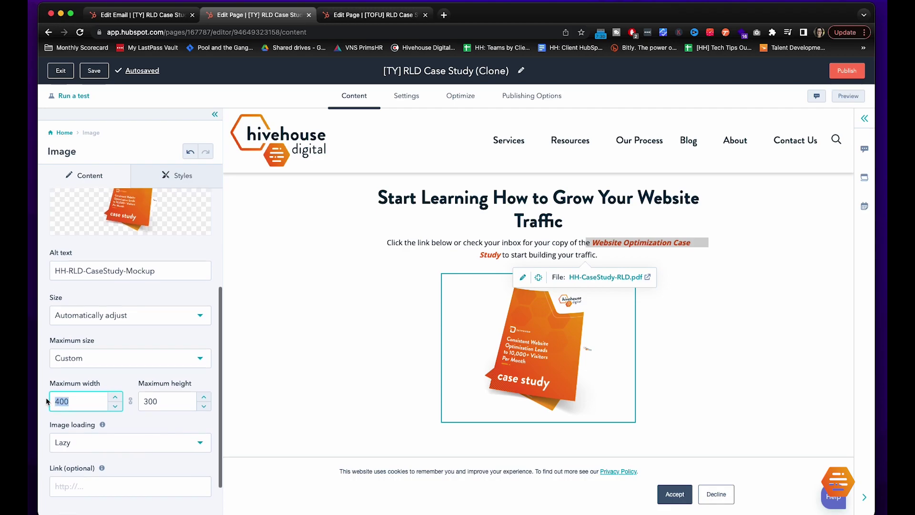
pyautogui.write('300')
pyautogui.click(795, 321)
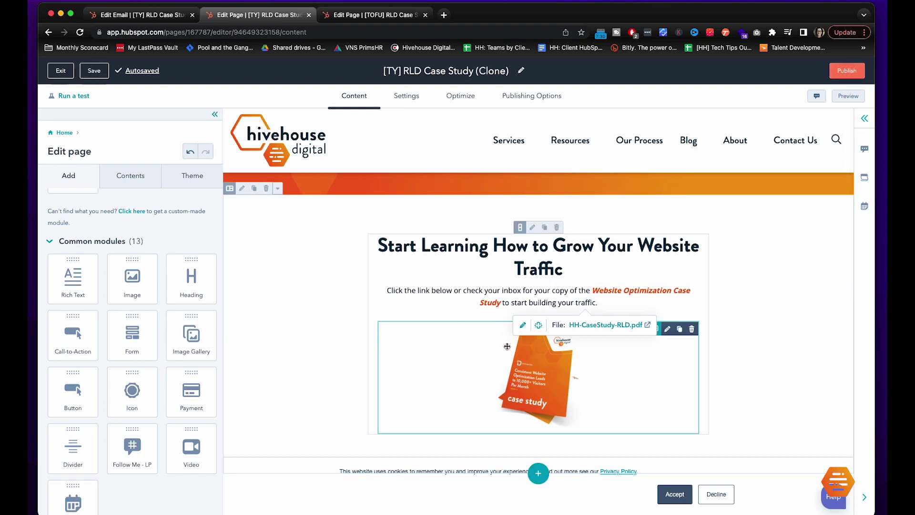
pyautogui.scroll(-1, 606, 363)
pyautogui.click(516, 332)
pyautogui.click(516, 332)
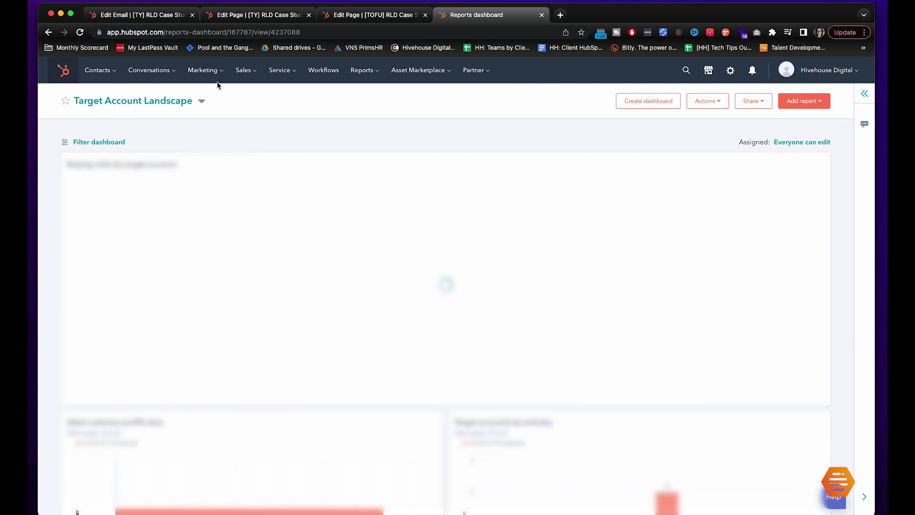
# Search the file library for RLD and copy HH-CaseStudy-RLD's public URL.
pyautogui.click(215, 71)
pyautogui.moveTo(224, 231)
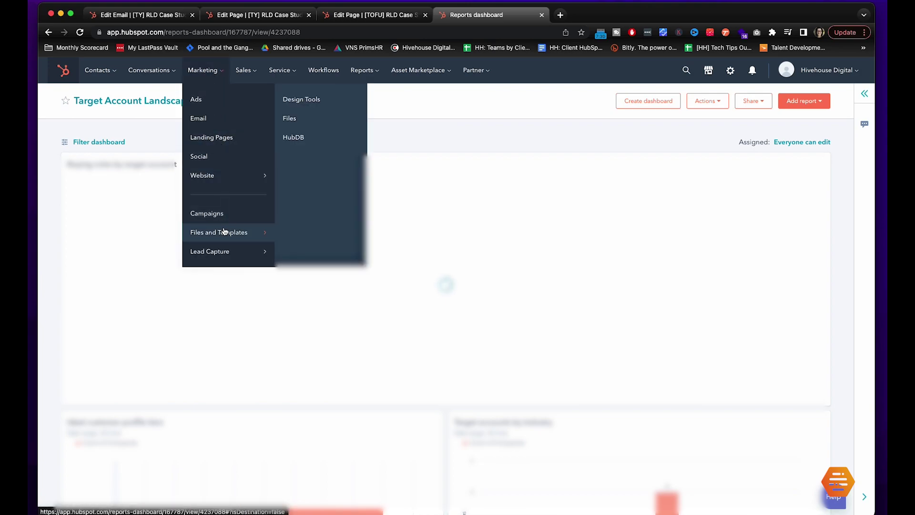
pyautogui.click(291, 119)
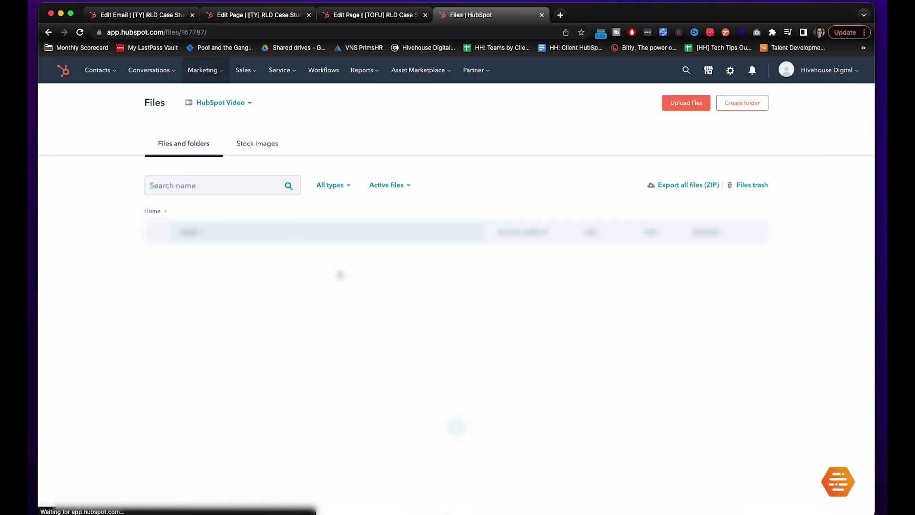
pyautogui.click(193, 184)
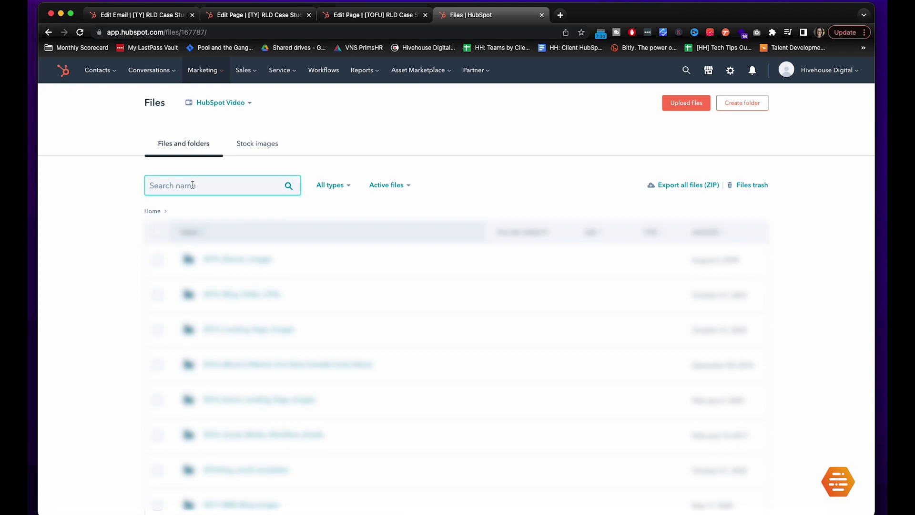
pyautogui.write('RLD')
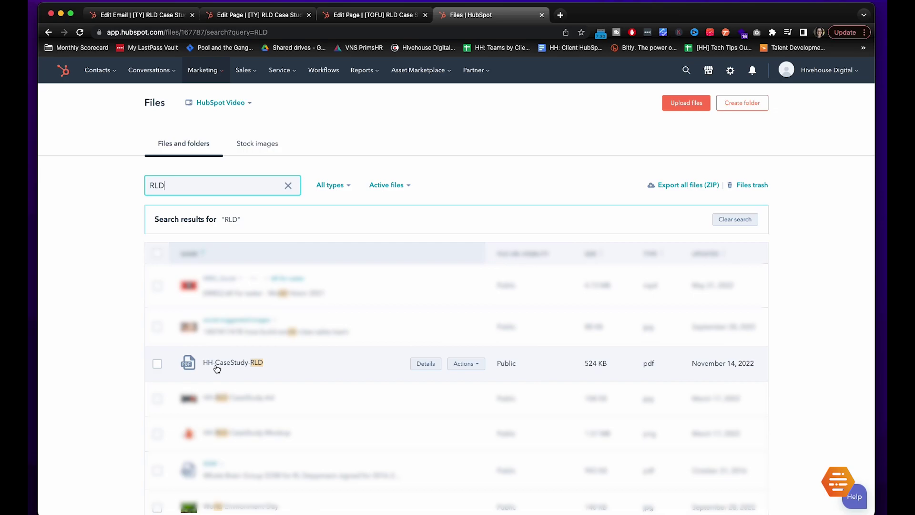
pyautogui.click(426, 363)
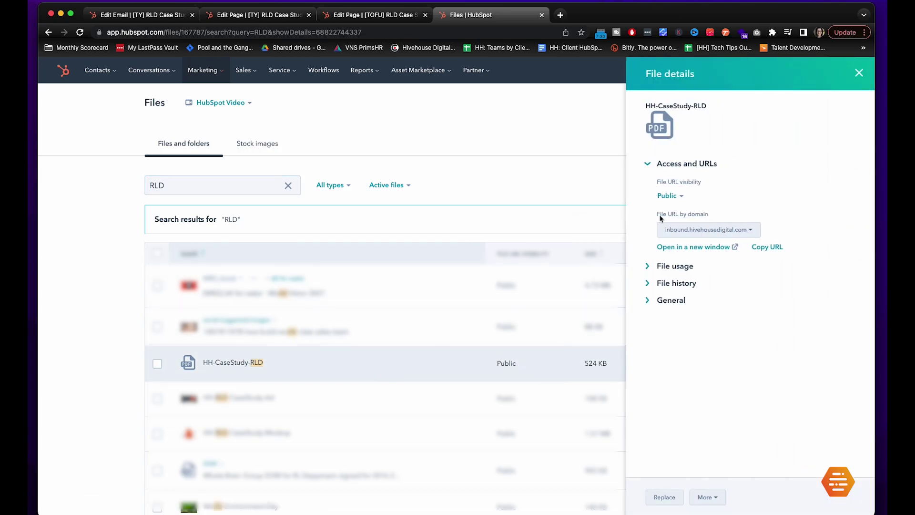
pyautogui.click(779, 248)
# Paste the HH-CaseStudy-RLD PDF URL as the mockup image's link.
pyautogui.click(364, 19)
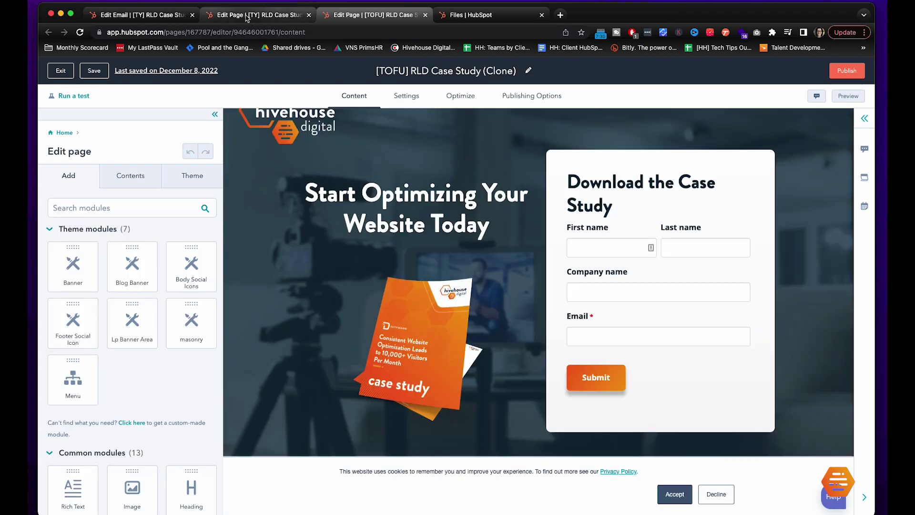
pyautogui.click(260, 17)
pyautogui.scroll(-3, 146, 396)
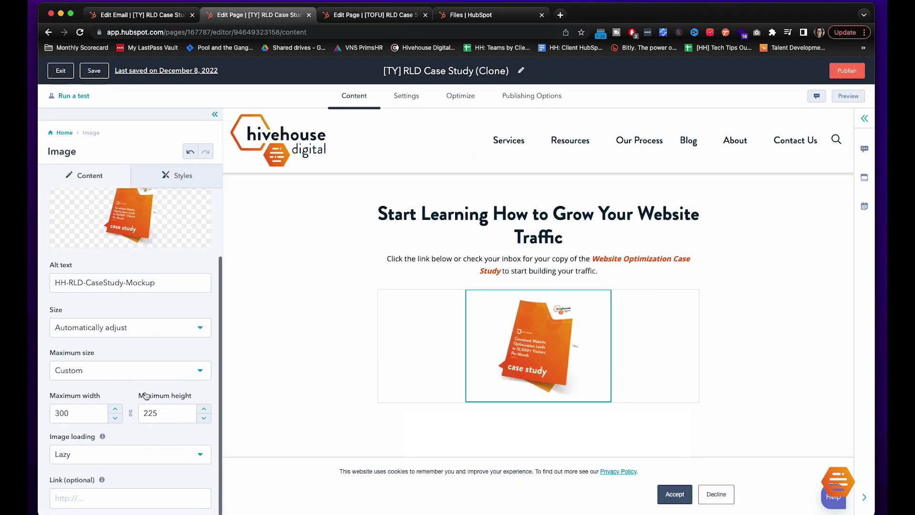
pyautogui.click(100, 496)
pyautogui.press('super+v')
pyautogui.click(541, 15)
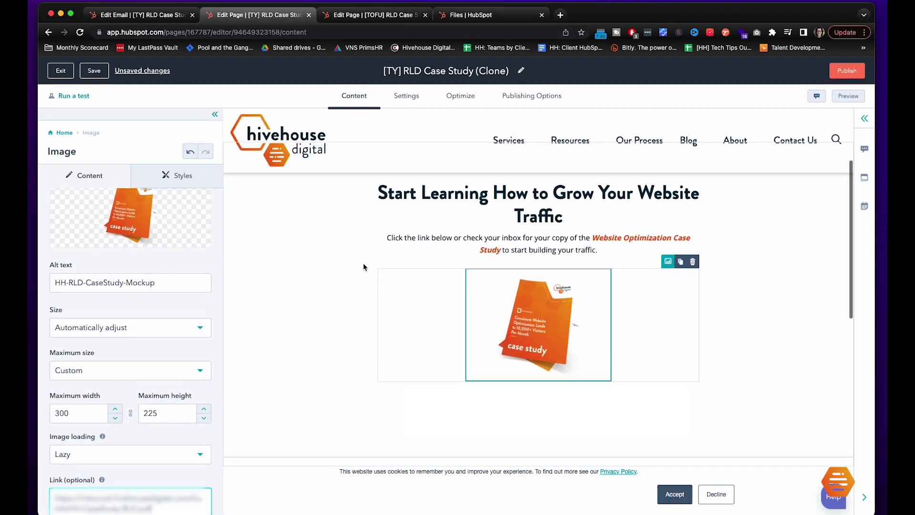
pyautogui.click(821, 149)
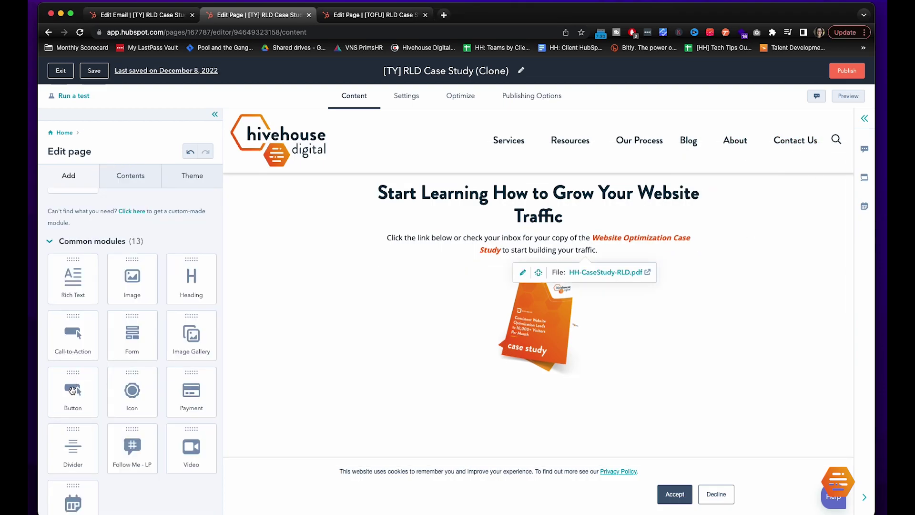
# Add a 'download the case study' button linking to HH-CaseStudy-RLD PDF in a new window.
pyautogui.moveTo(72, 391); pyautogui.dragTo(542, 371)
pyautogui.click(95, 278)
pyautogui.click(82, 341)
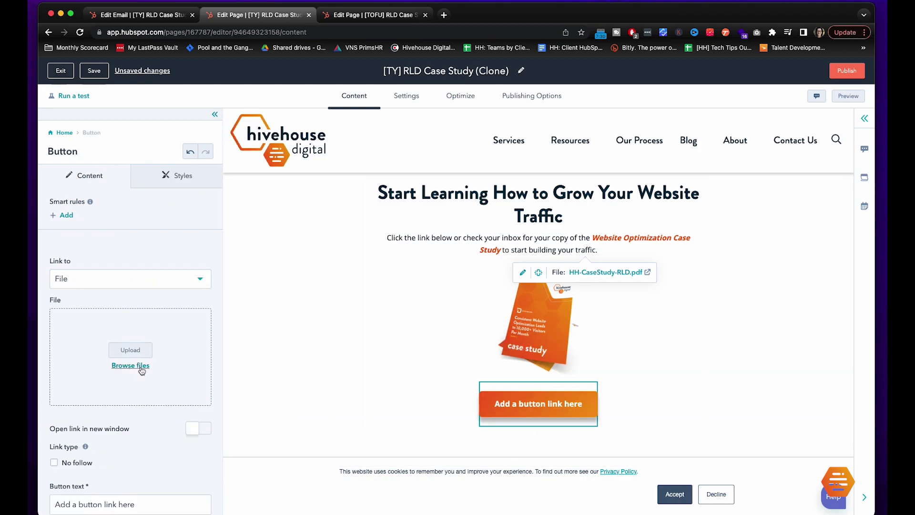
pyautogui.click(142, 370)
pyautogui.click(725, 148)
pyautogui.scroll(-1, 143, 334)
pyautogui.click(198, 323)
pyautogui.tripleClick(131, 398)
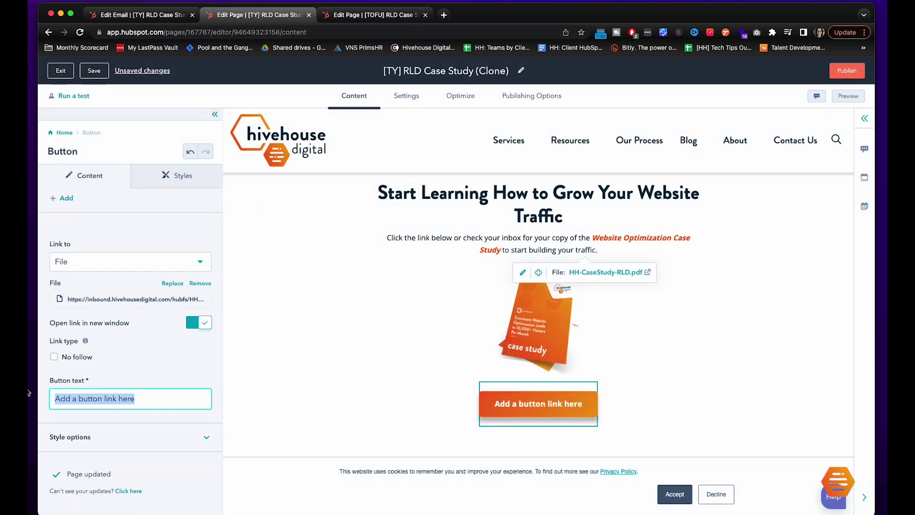
pyautogui.write('download the case study')
pyautogui.click(317, 360)
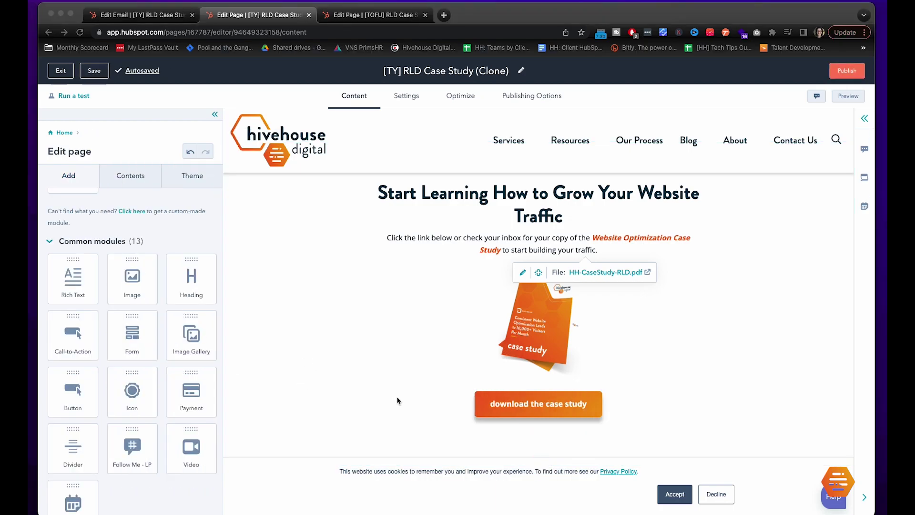
# Add a Banner Area below the header with the title 'Don't Stop Now!'.
pyautogui.click(583, 197)
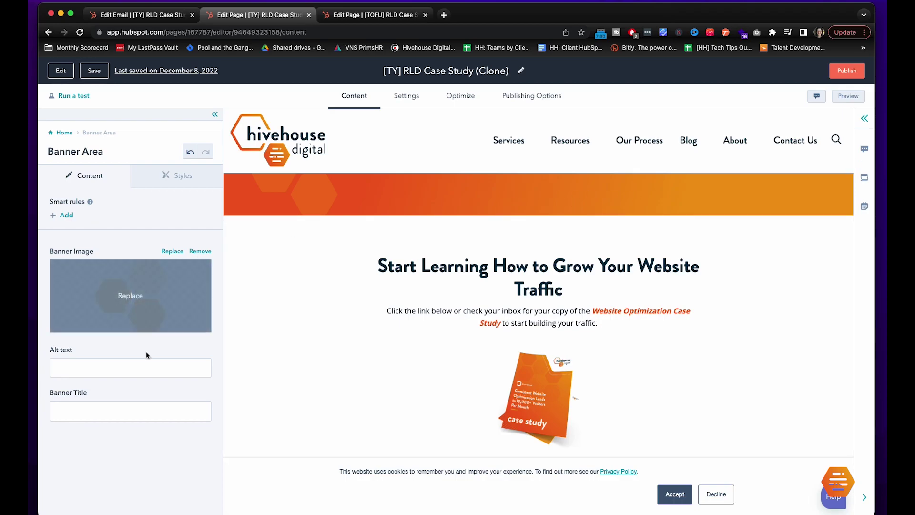
pyautogui.click(112, 416)
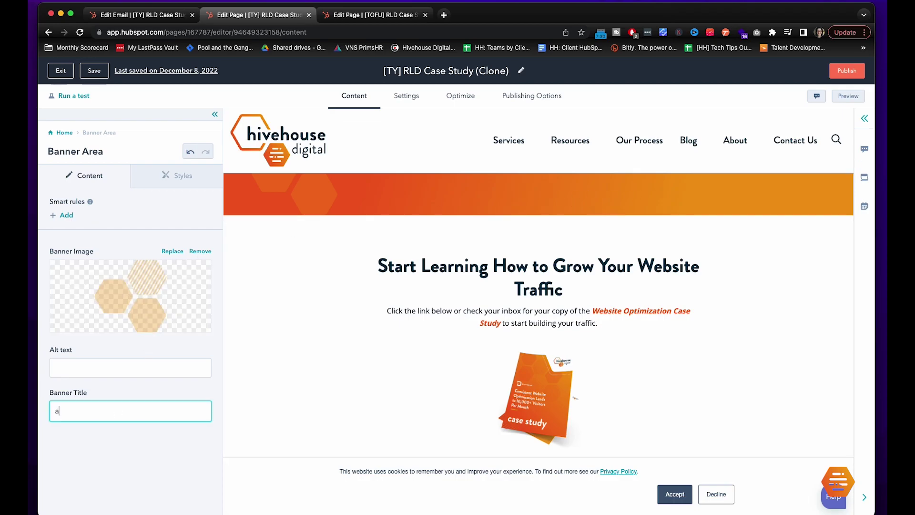
pyautogui.press('BackSpace')
pyautogui.write("Don't St")
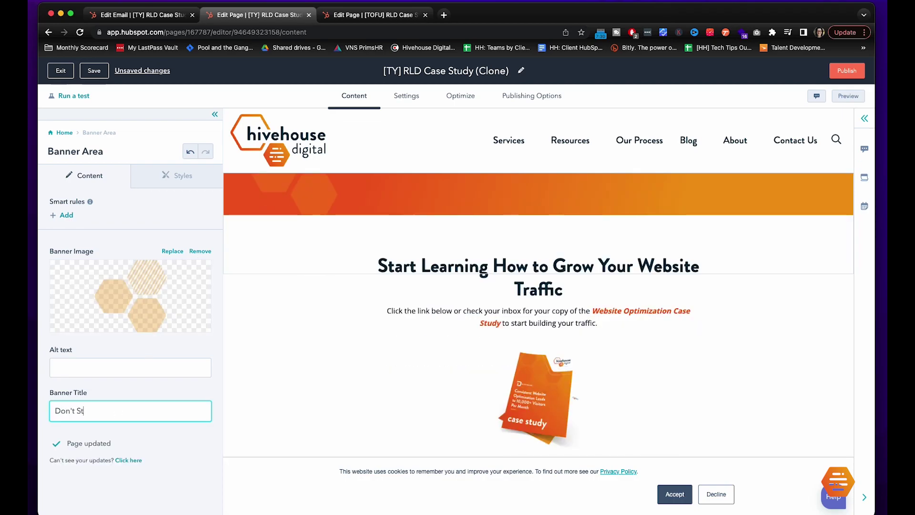
pyautogui.write('op Now!')
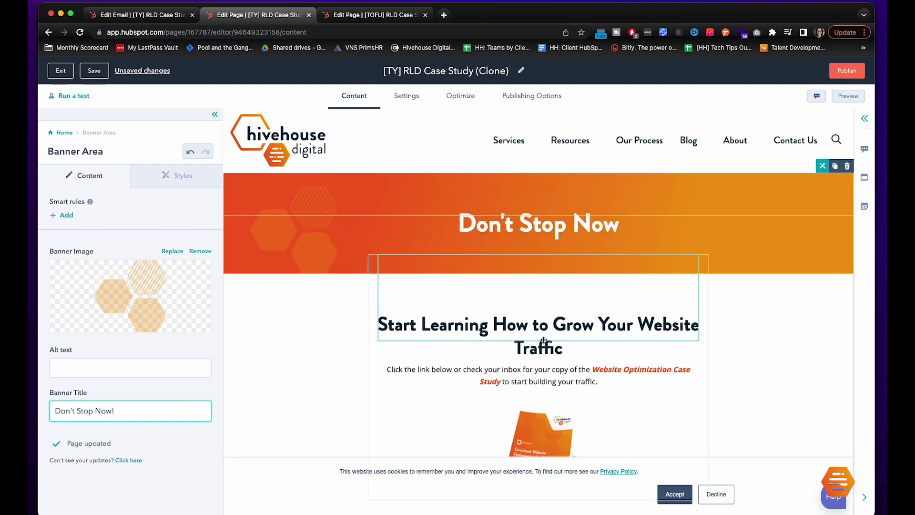
pyautogui.click(739, 332)
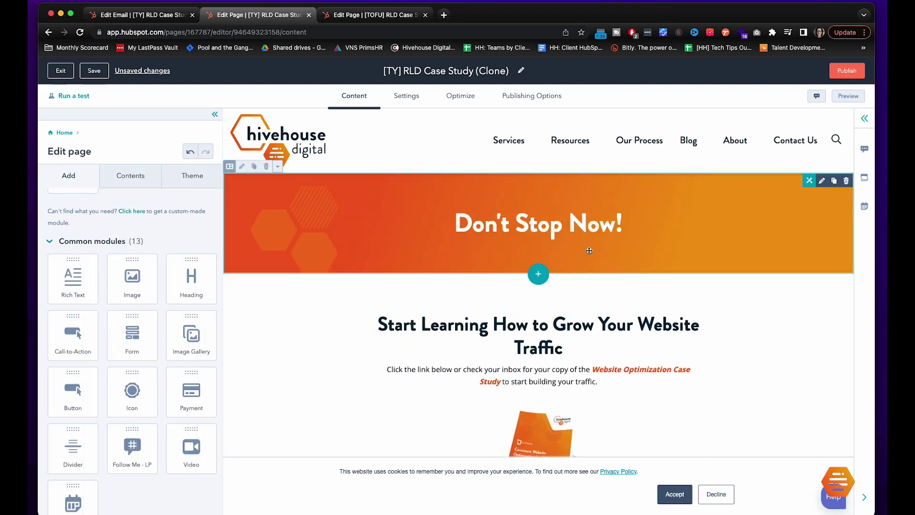
# Preview the thank-you page, dismiss the cookie notice and scroll through it.
pyautogui.click(850, 97)
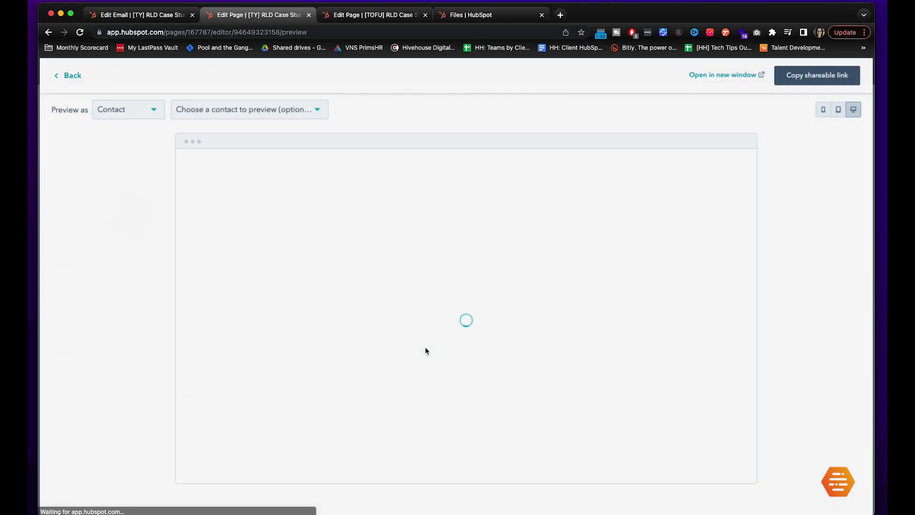
pyautogui.scroll(-5, 560, 299)
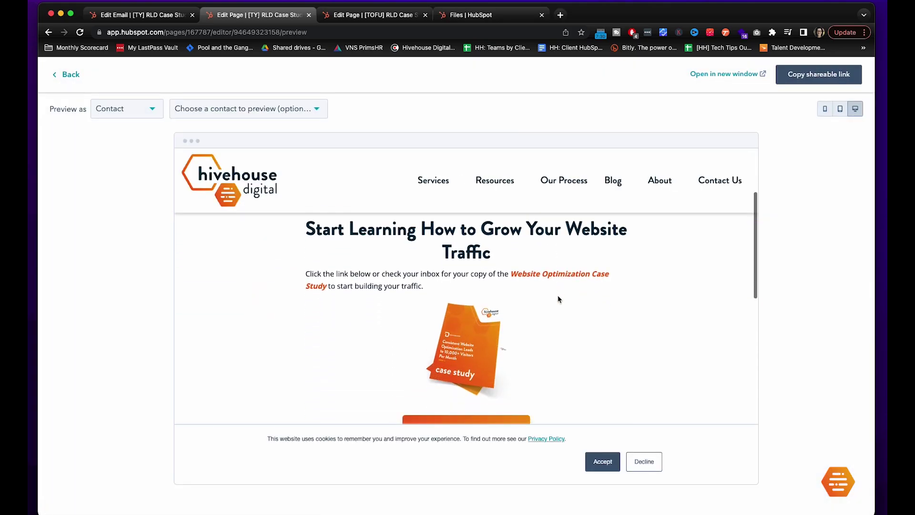
pyautogui.click(600, 463)
pyautogui.scroll(-5, 593, 332)
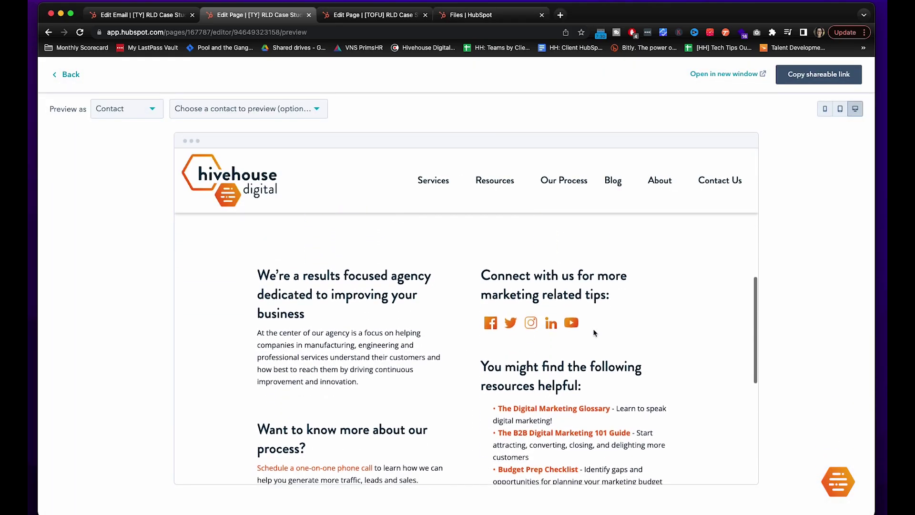
pyautogui.scroll(-1, 593, 370)
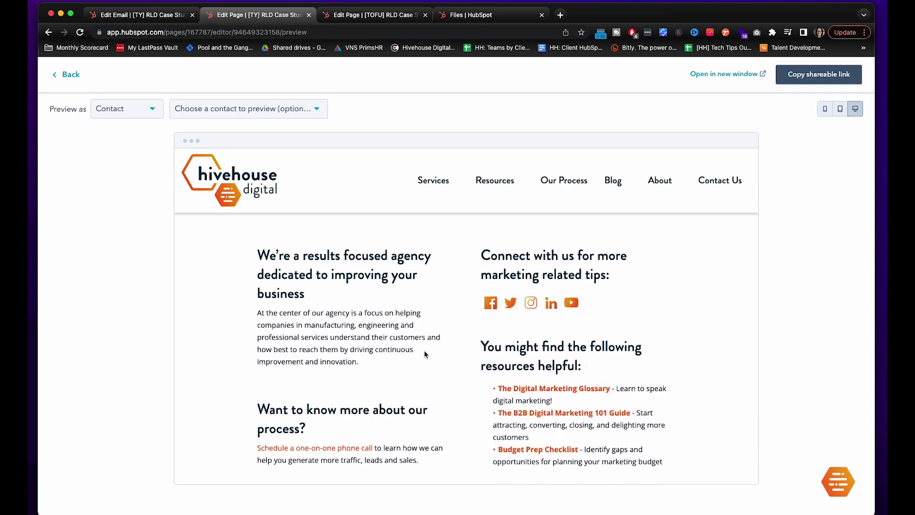
pyautogui.scroll(-1, 425, 353)
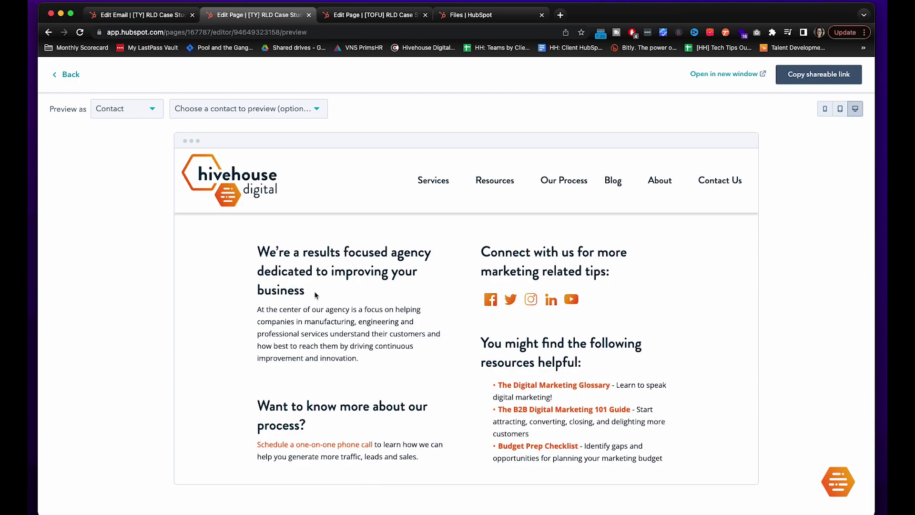
pyautogui.scroll(-1, 314, 295)
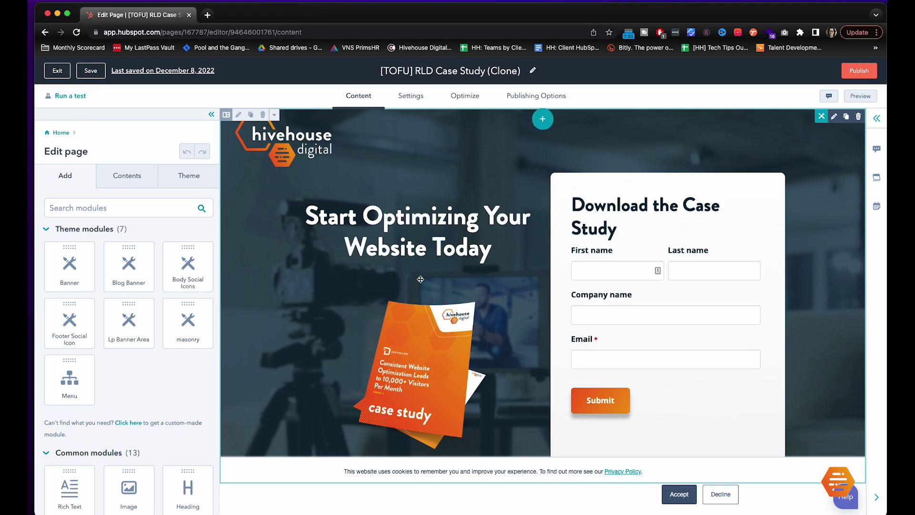
# Set the Lp Banner Area form to redirect to [TY] RLD Case Study (Clone) and apply.
pyautogui.scroll(-2, 477, 300)
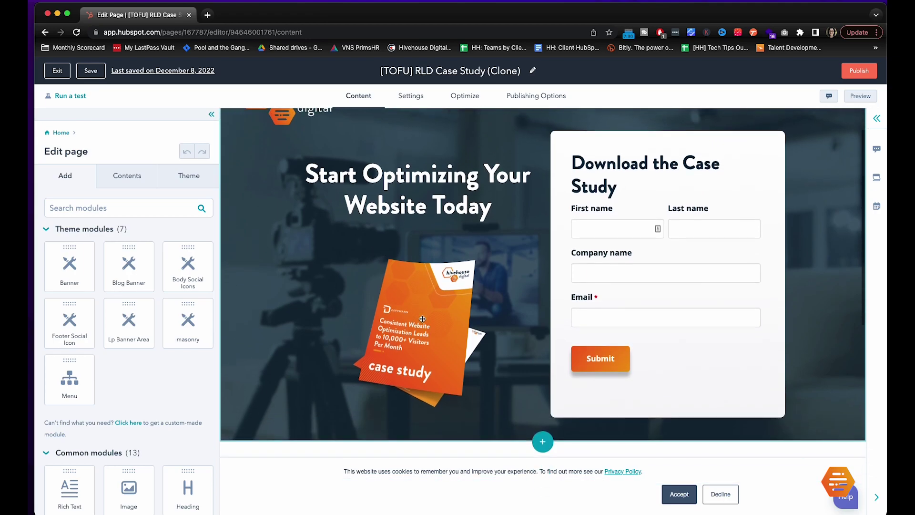
pyautogui.click(600, 352)
pyautogui.scroll(-5, 157, 286)
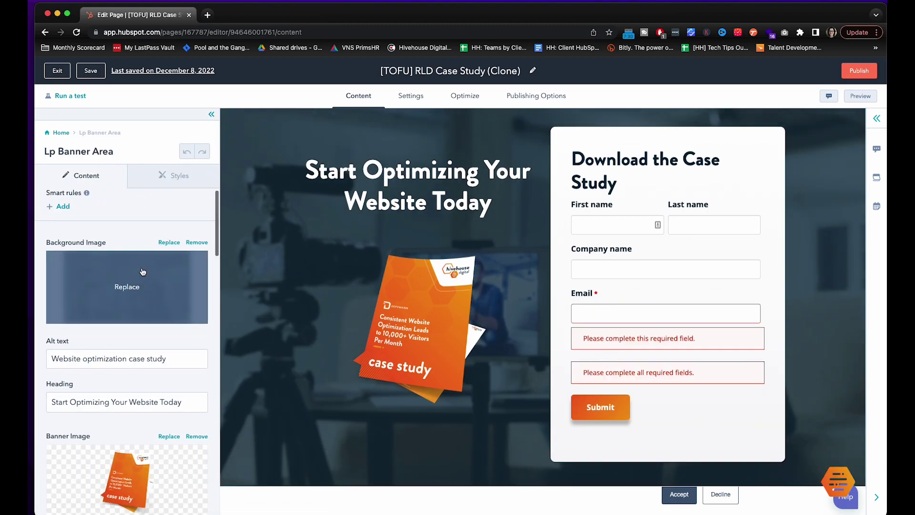
pyautogui.scroll(-6, 142, 272)
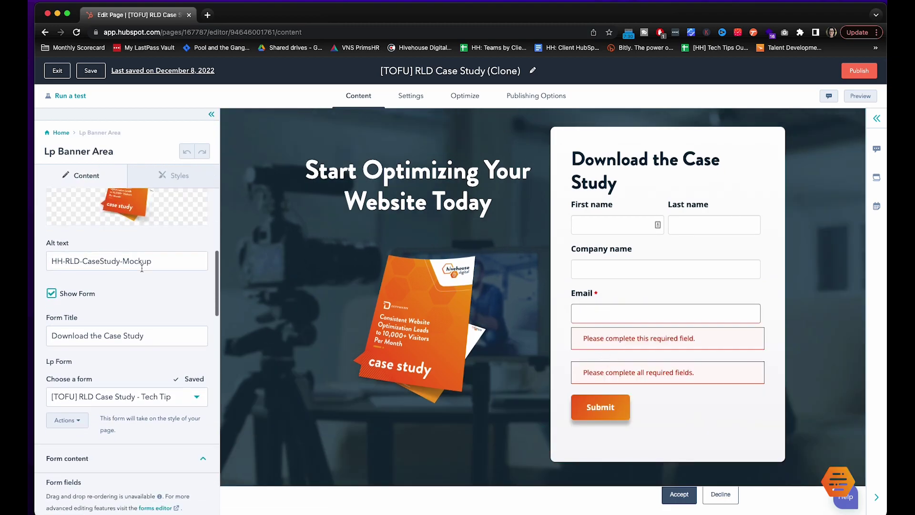
pyautogui.scroll(-6, 142, 272)
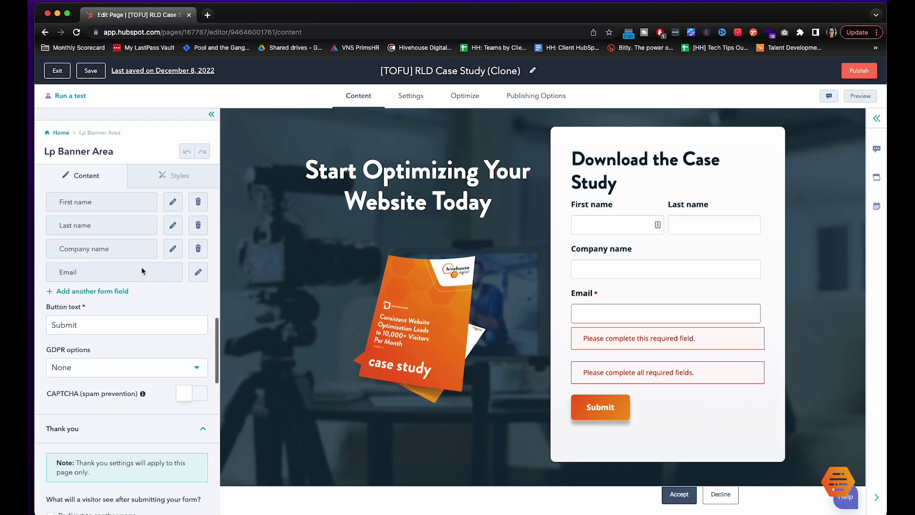
pyautogui.scroll(-2, 141, 274)
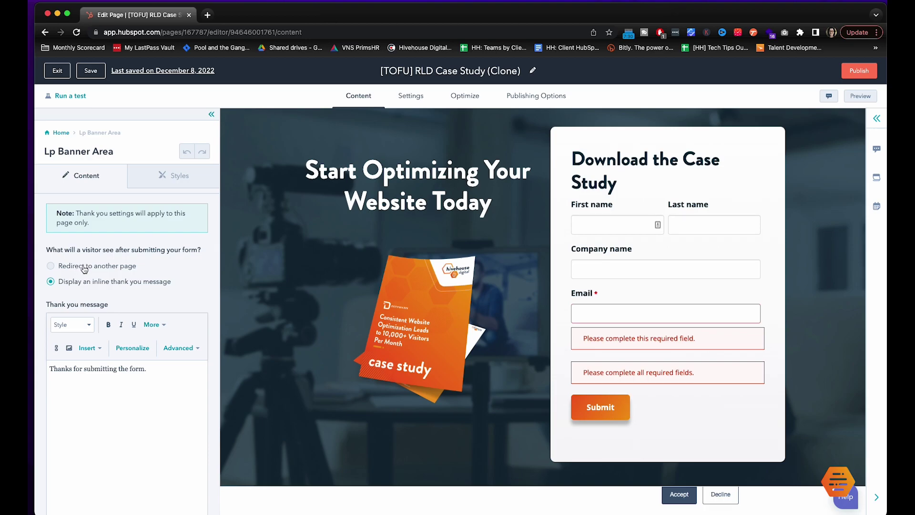
pyautogui.click(84, 267)
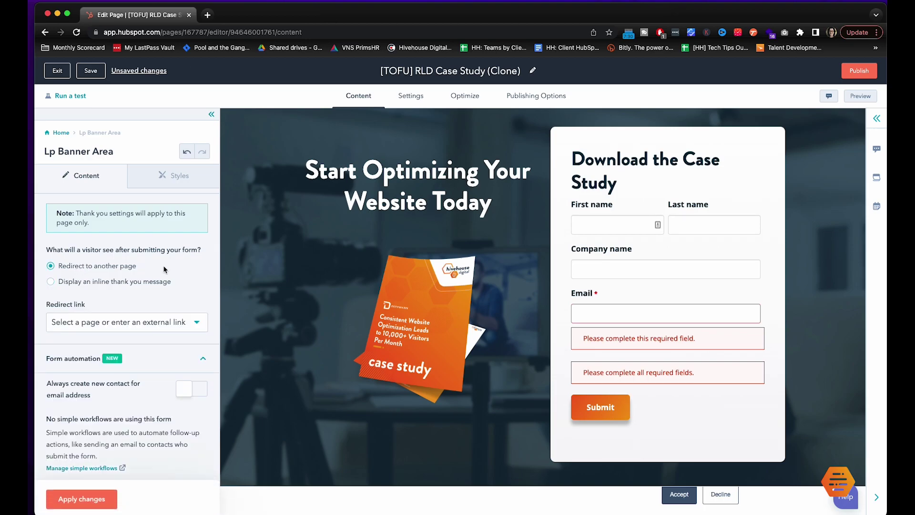
pyautogui.click(161, 324)
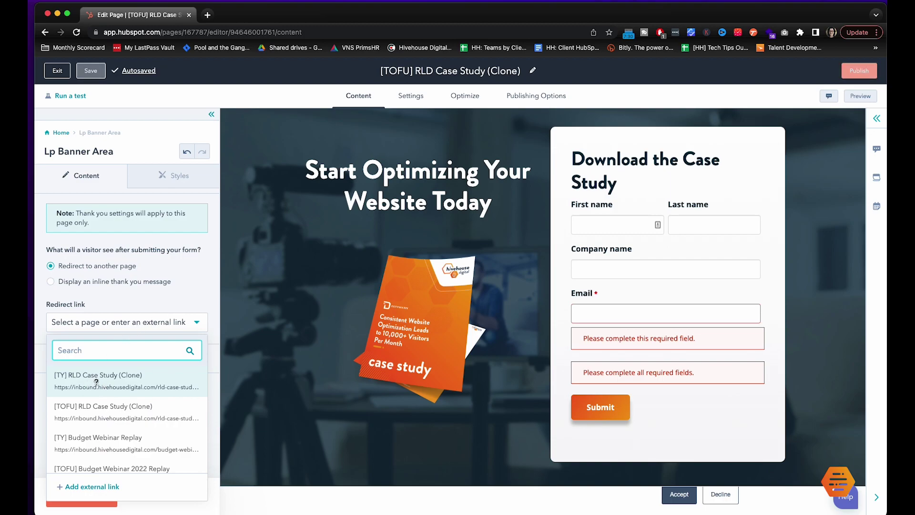
pyautogui.click(90, 383)
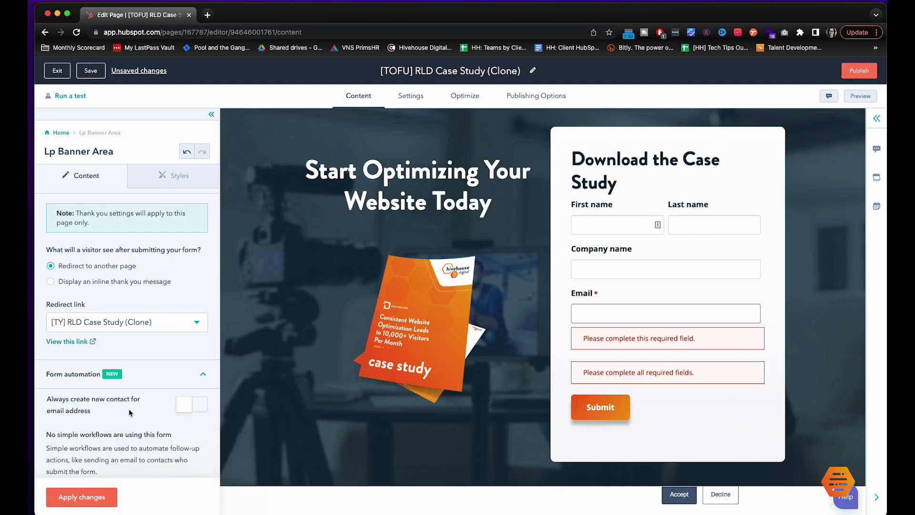
pyautogui.click(82, 496)
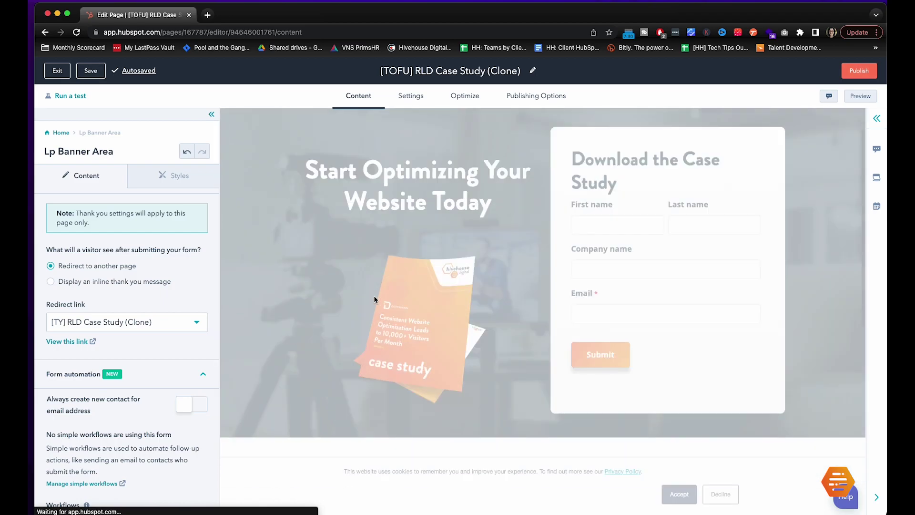